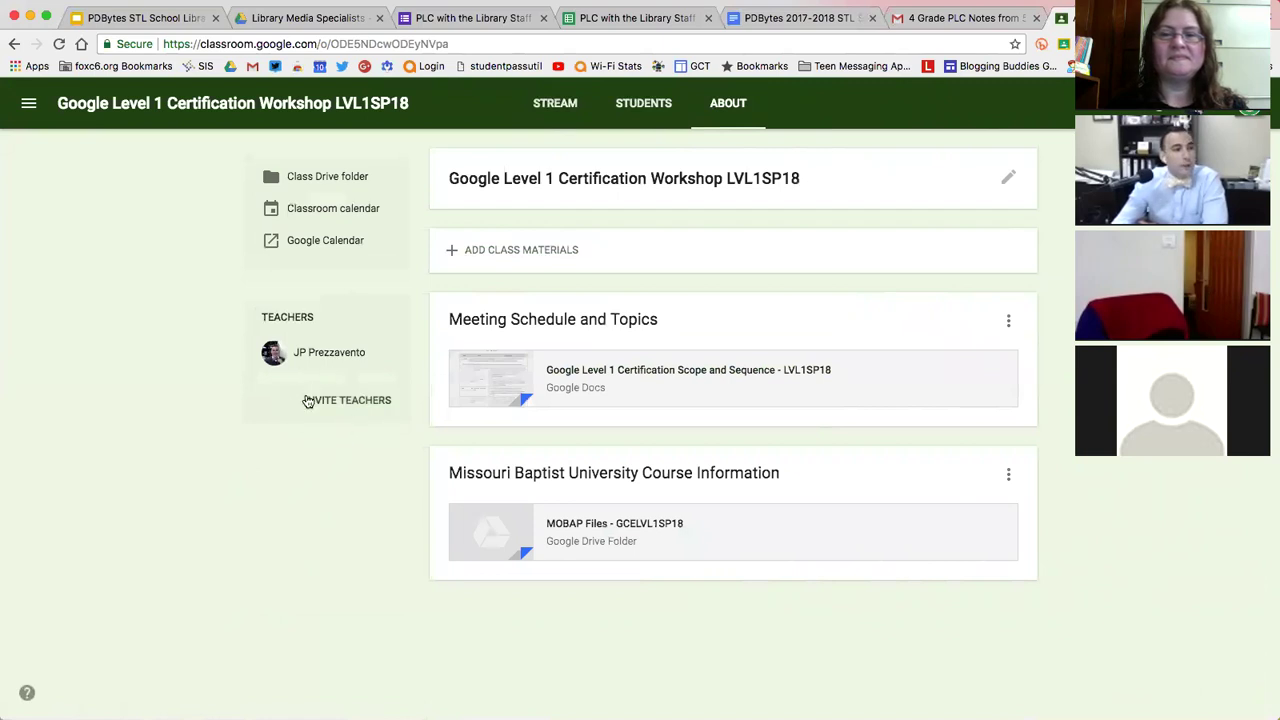
Open the co-teacher invitation form for the Google Level 1 Certification Workshop class and close it without inviting anyone.
left_click(340, 404)
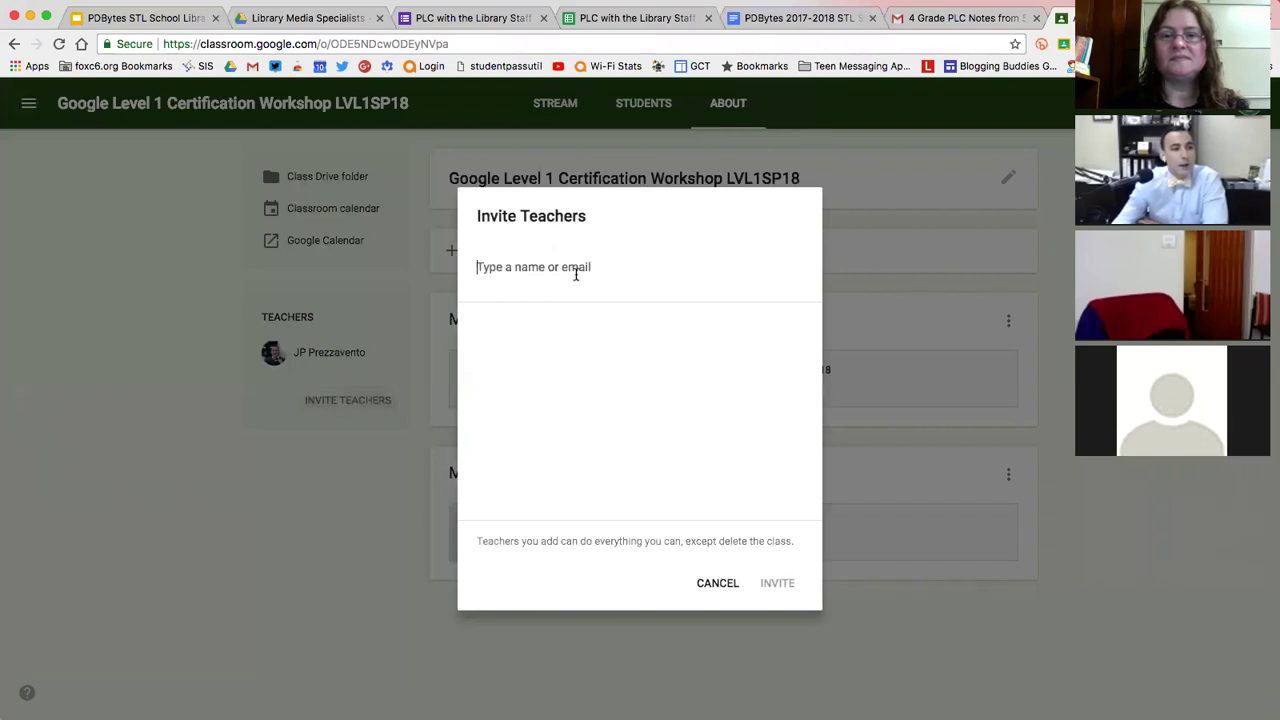
left_click(717, 583)
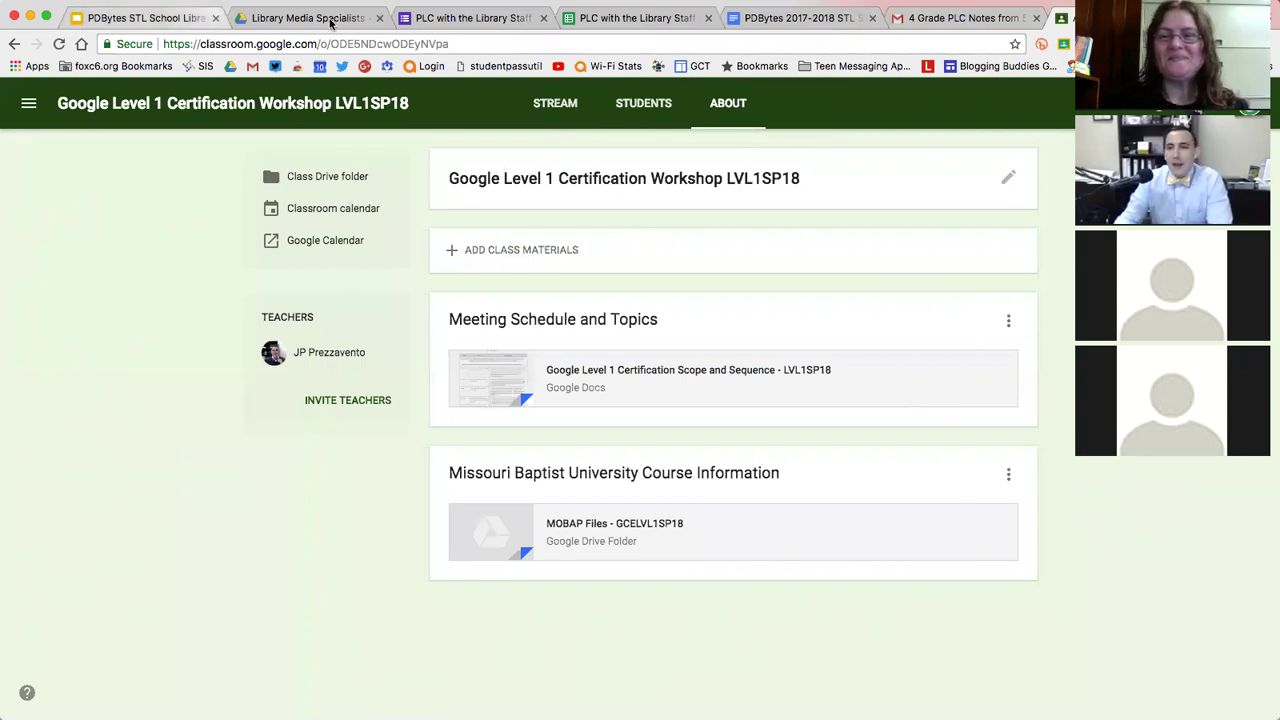
Check the Classroom Co-Teachers slide, return to the workshop class and view the Workshop Evaluation post in its stream.
left_click(139, 19)
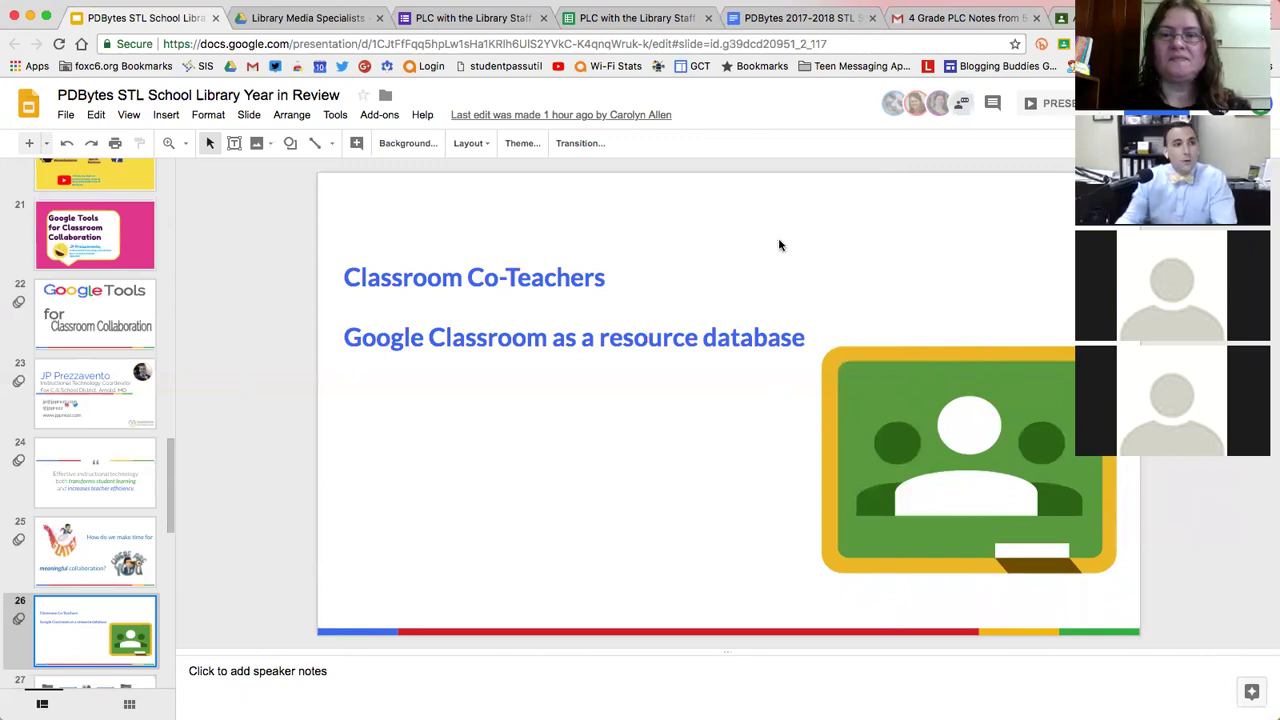
key("super+9")
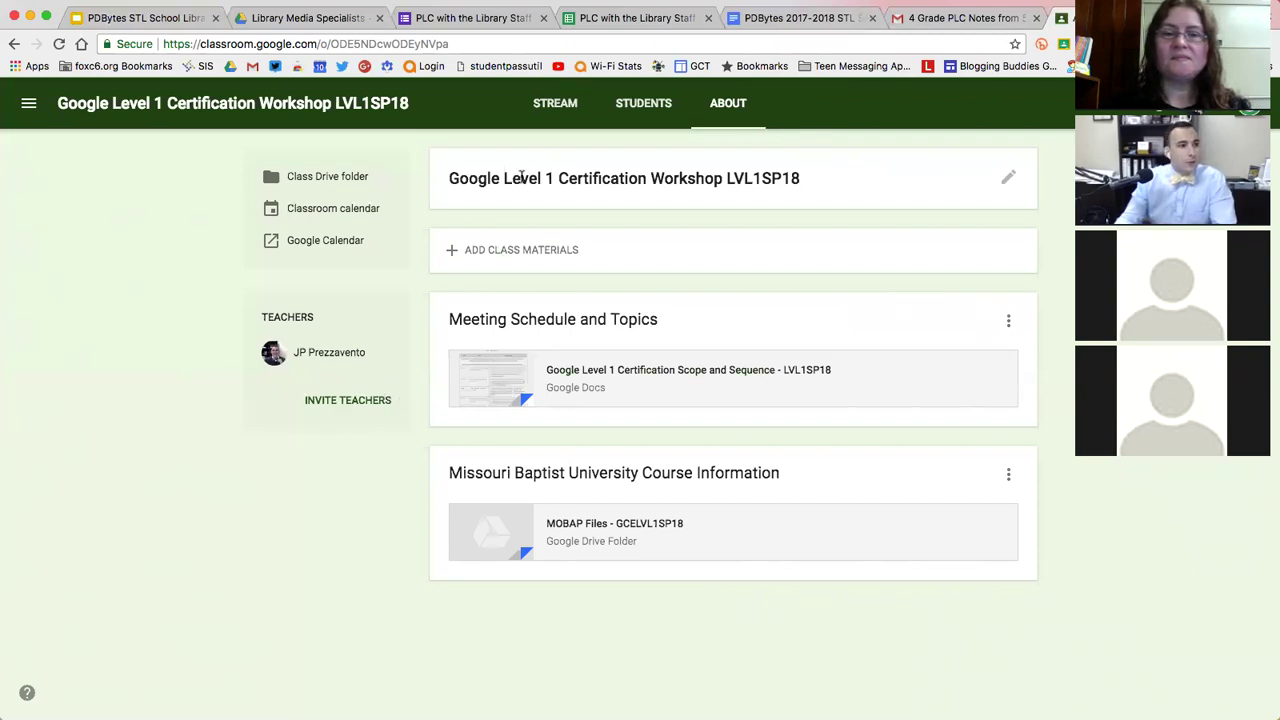
left_click(555, 108)
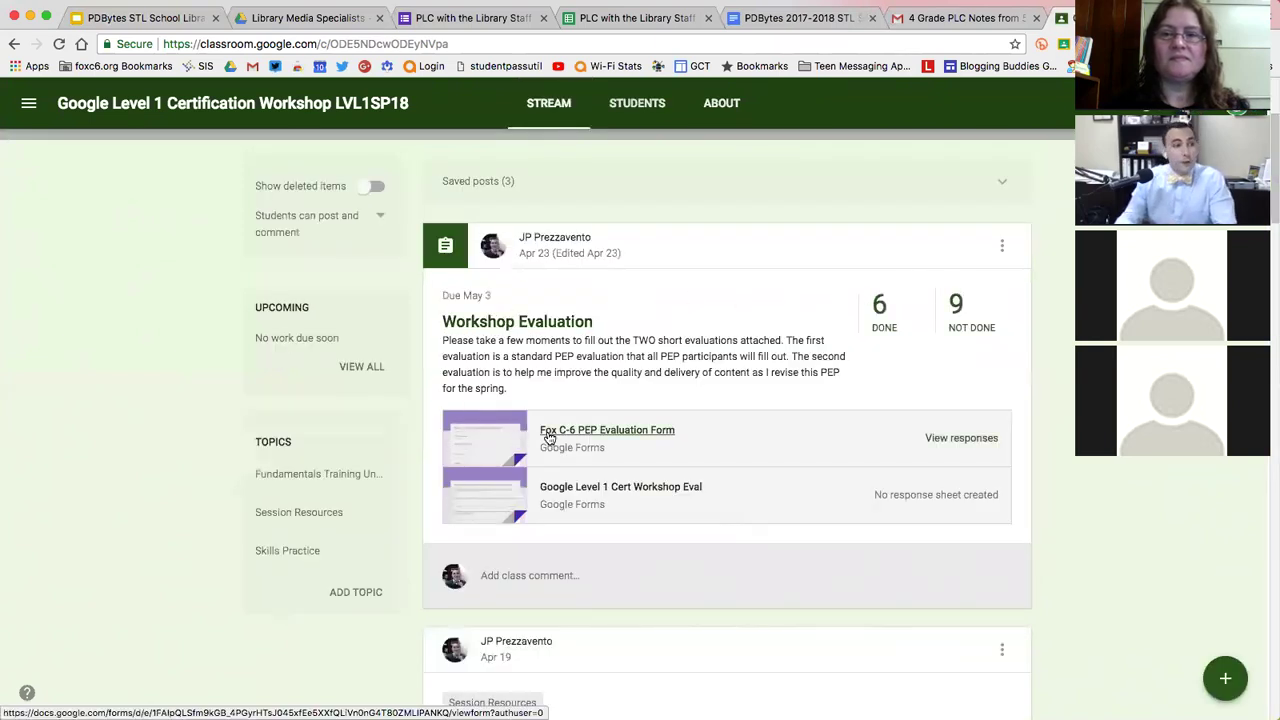
left_click_drag(507, 388, 437, 340)
left_click(437, 340)
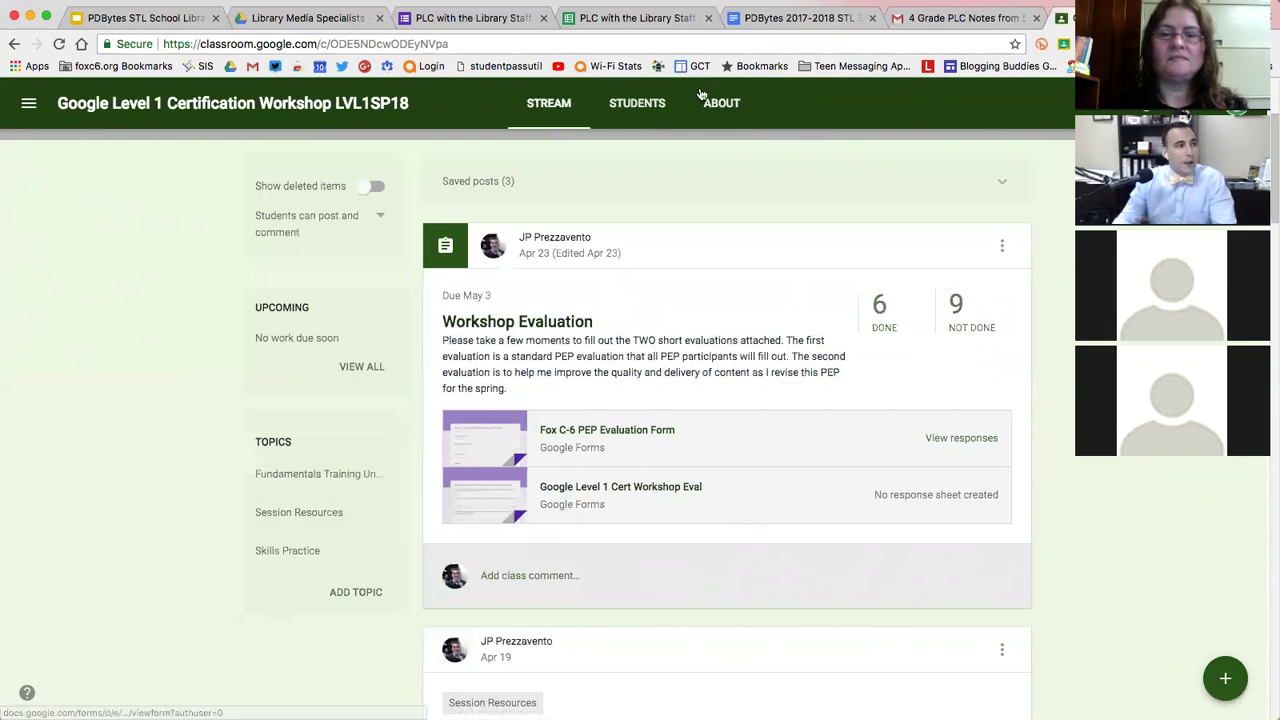
Return to the overview of all classes and open the c6edtechdemo class.
left_click(29, 103)
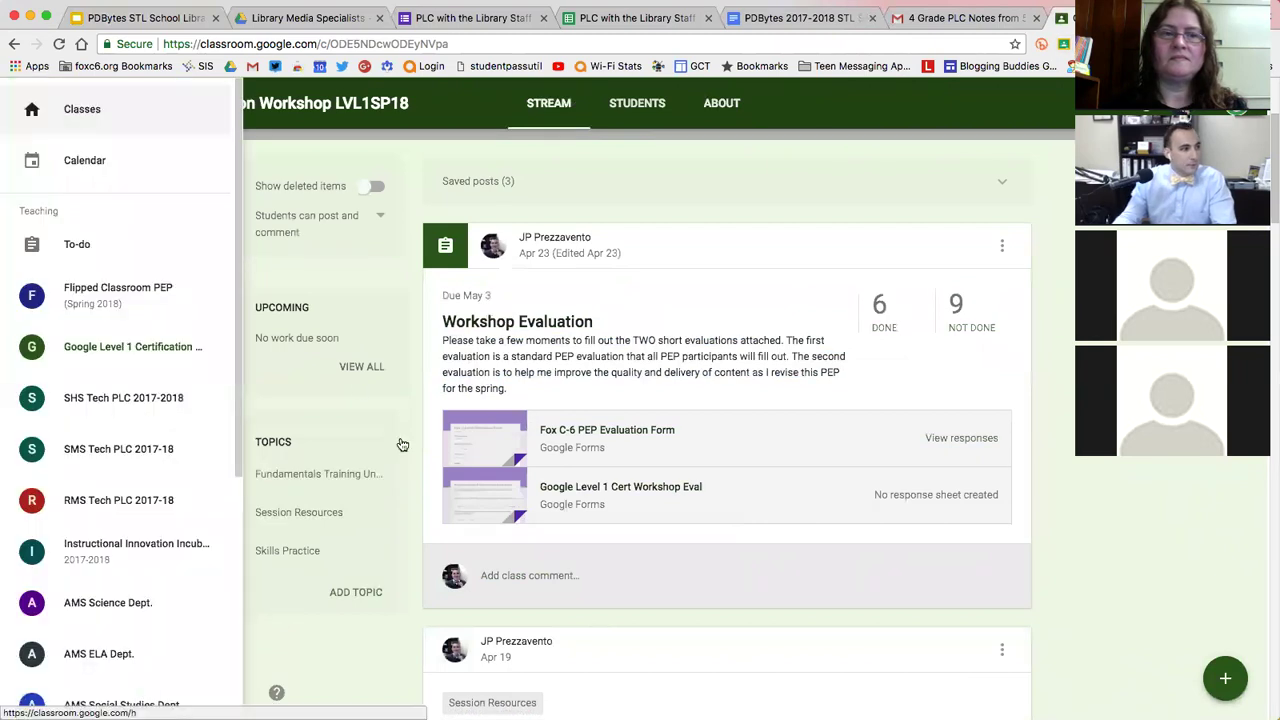
scroll(444, 486, "down", 7)
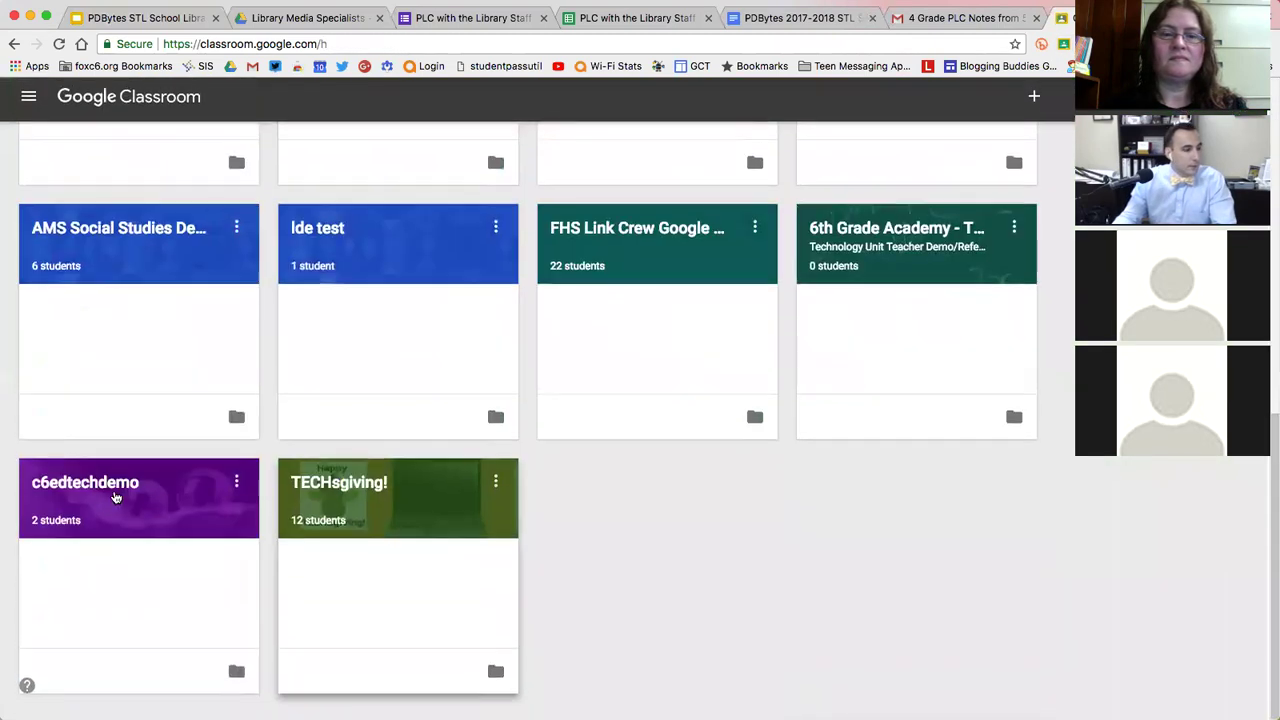
left_click(116, 490)
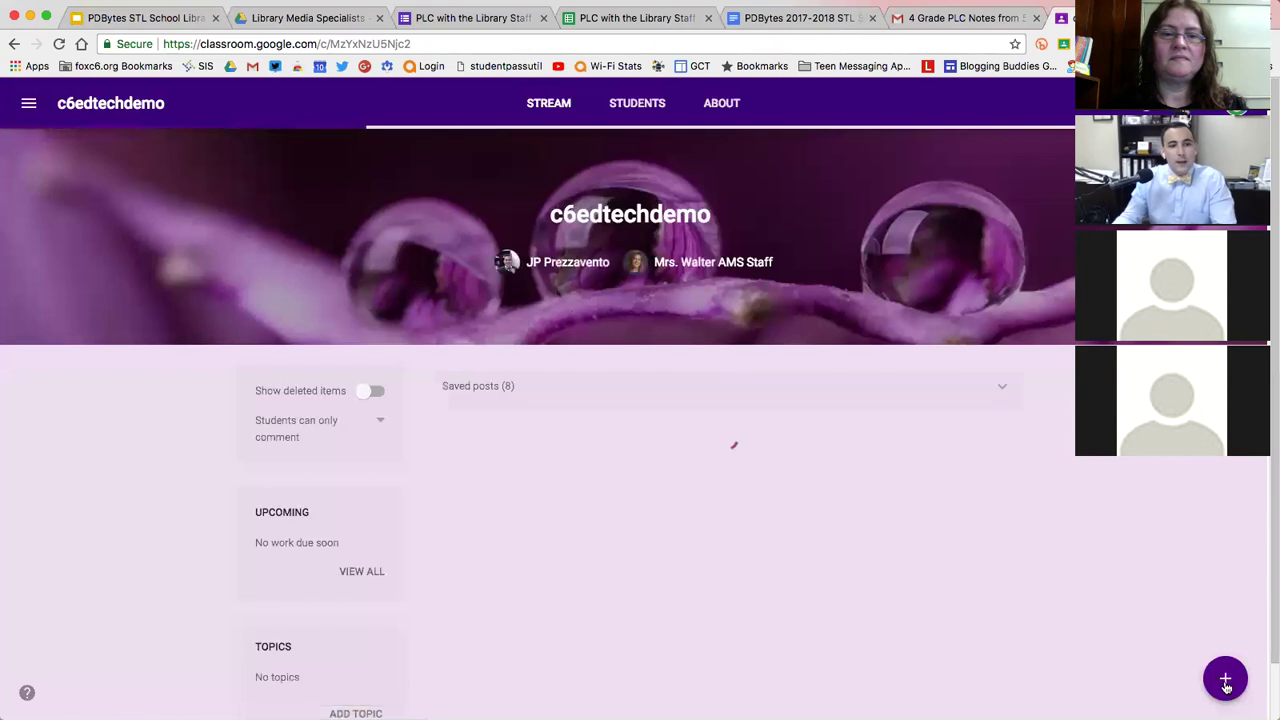
Load the Google Certification Workshop Evaluation draft from Google Level 1 Certification Workshop LVL1SP18 for reuse with copied attachments, and close it without assigning.
mouse_move(1230, 680)
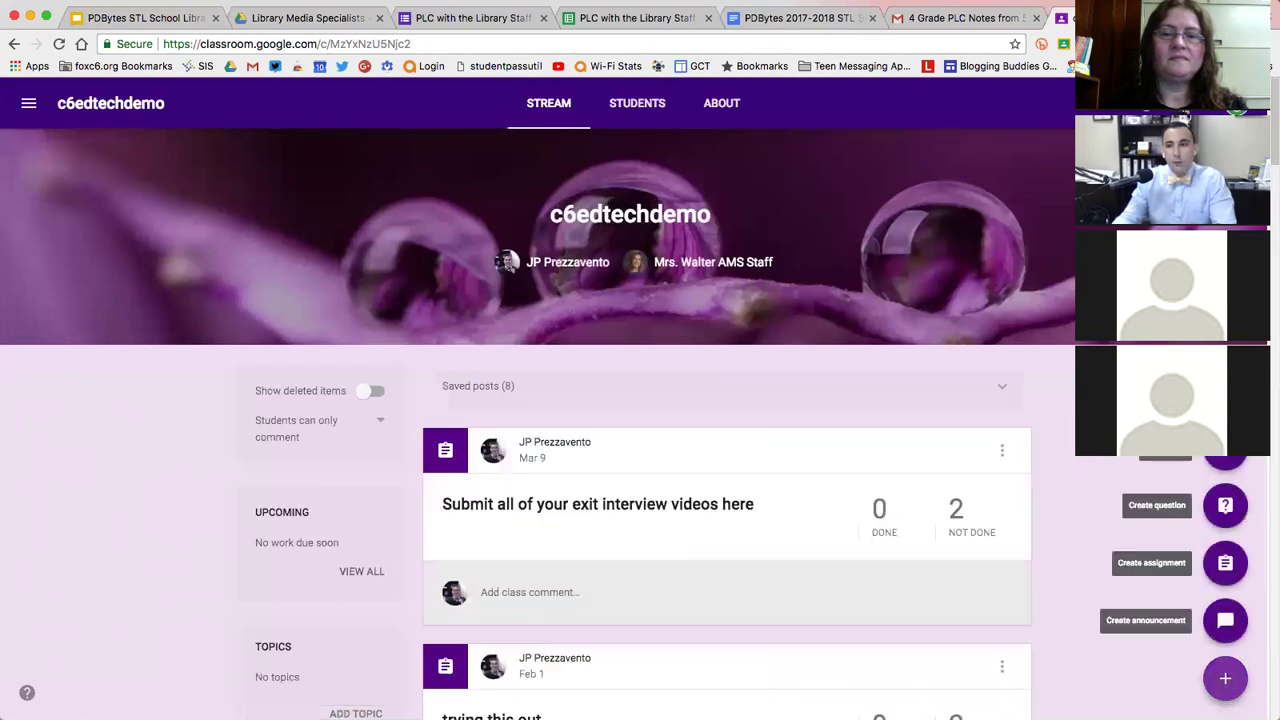
left_click(1225, 462)
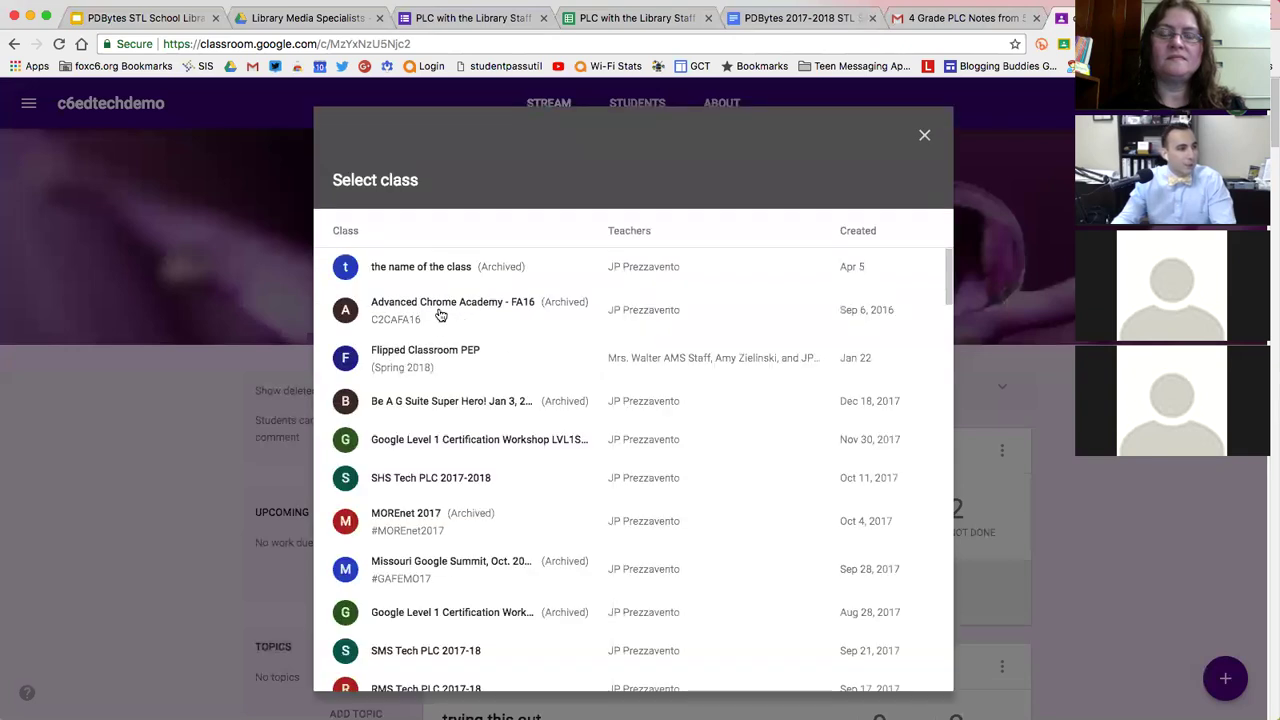
left_click(449, 437)
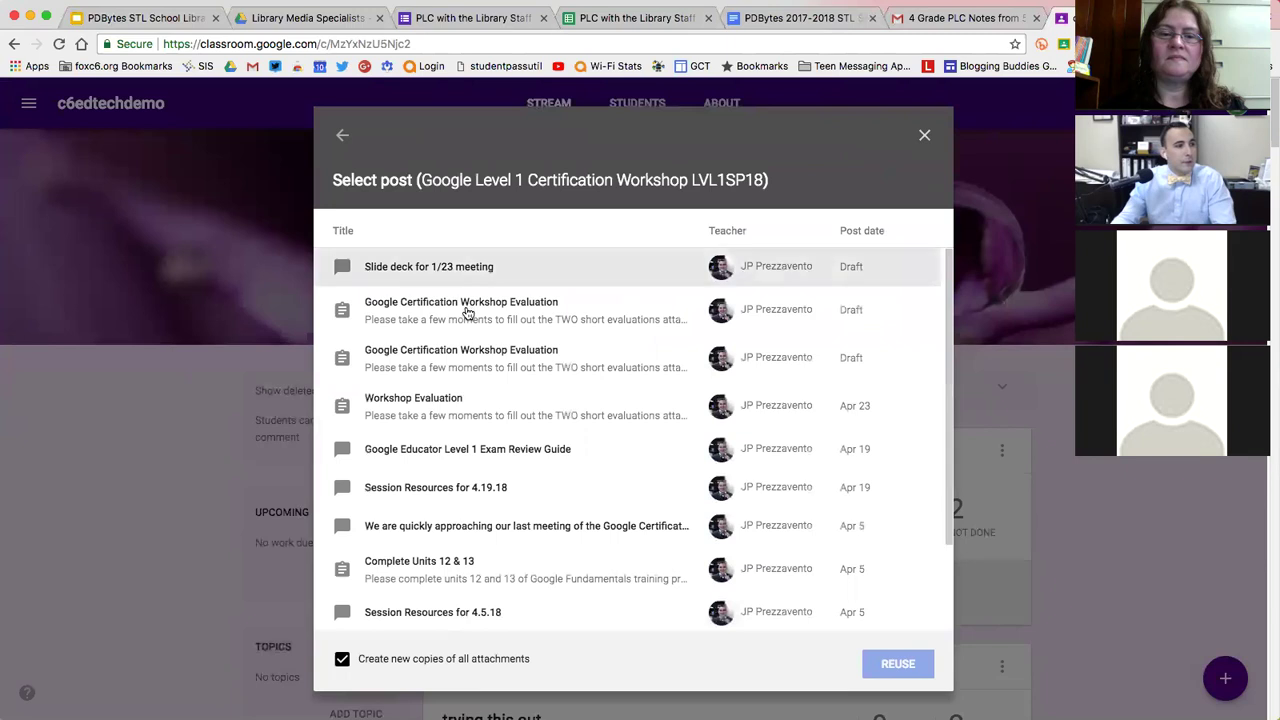
left_click(466, 371)
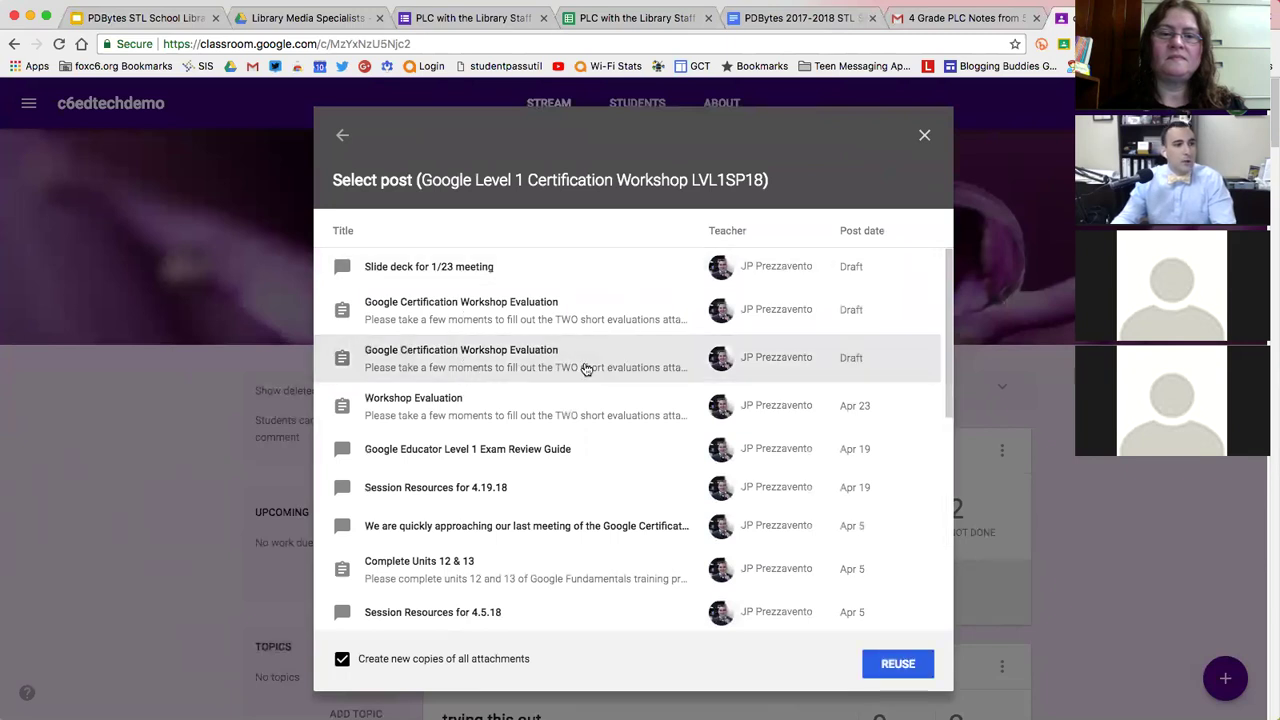
left_click(509, 362)
left_click(900, 662)
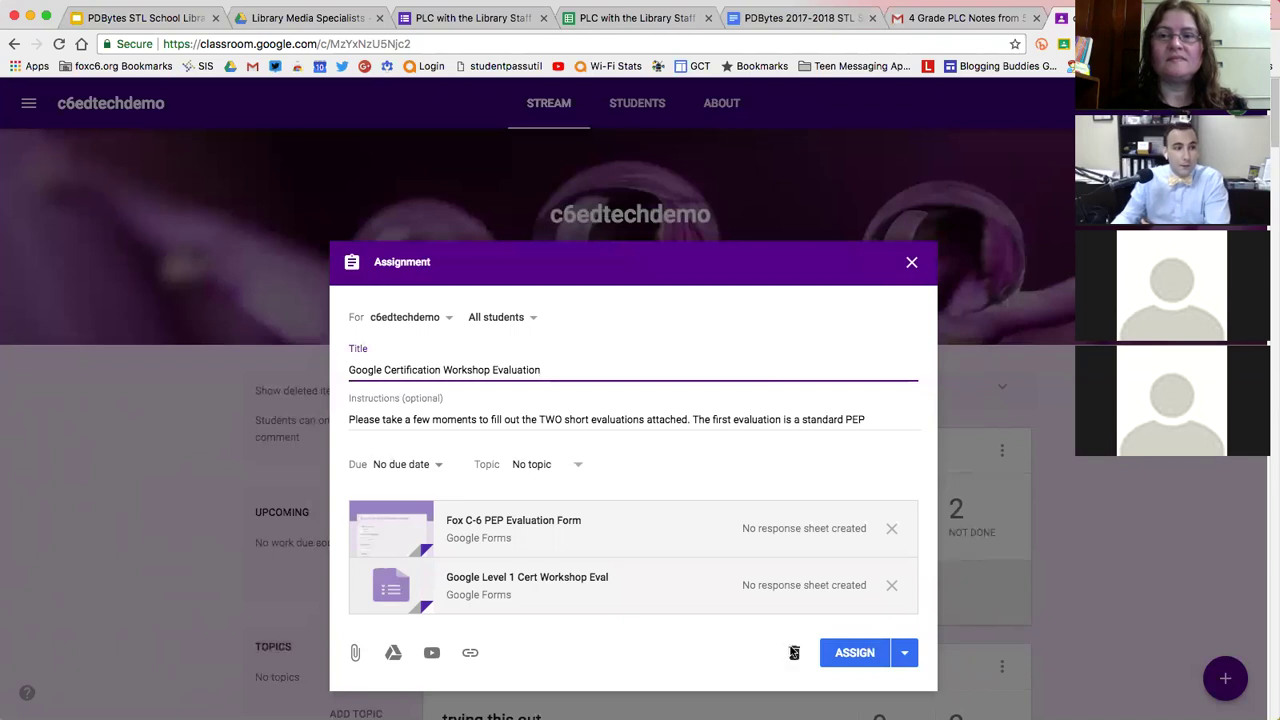
left_click(911, 262)
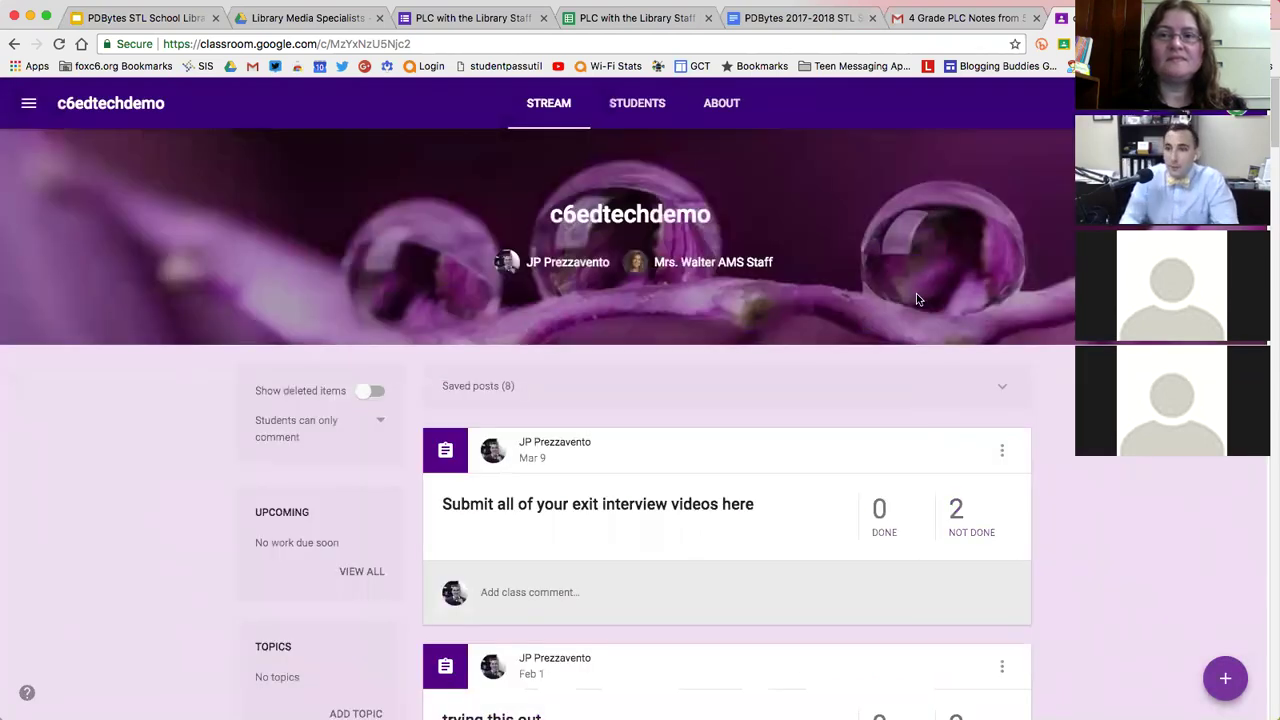
Switch to the PDBytes STL School Library Year in Review presentation, present it from slide 26 and advance to the Google Drive Organization slide.
left_click(105, 20)
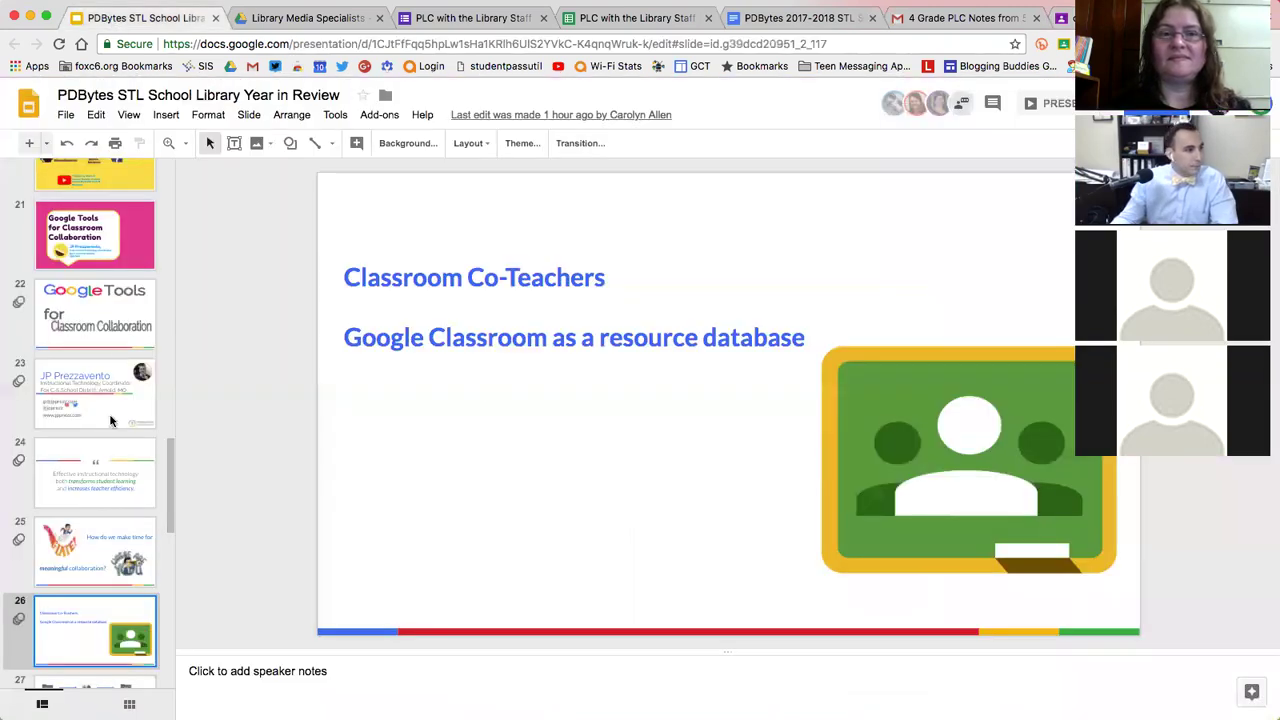
left_click(1024, 103)
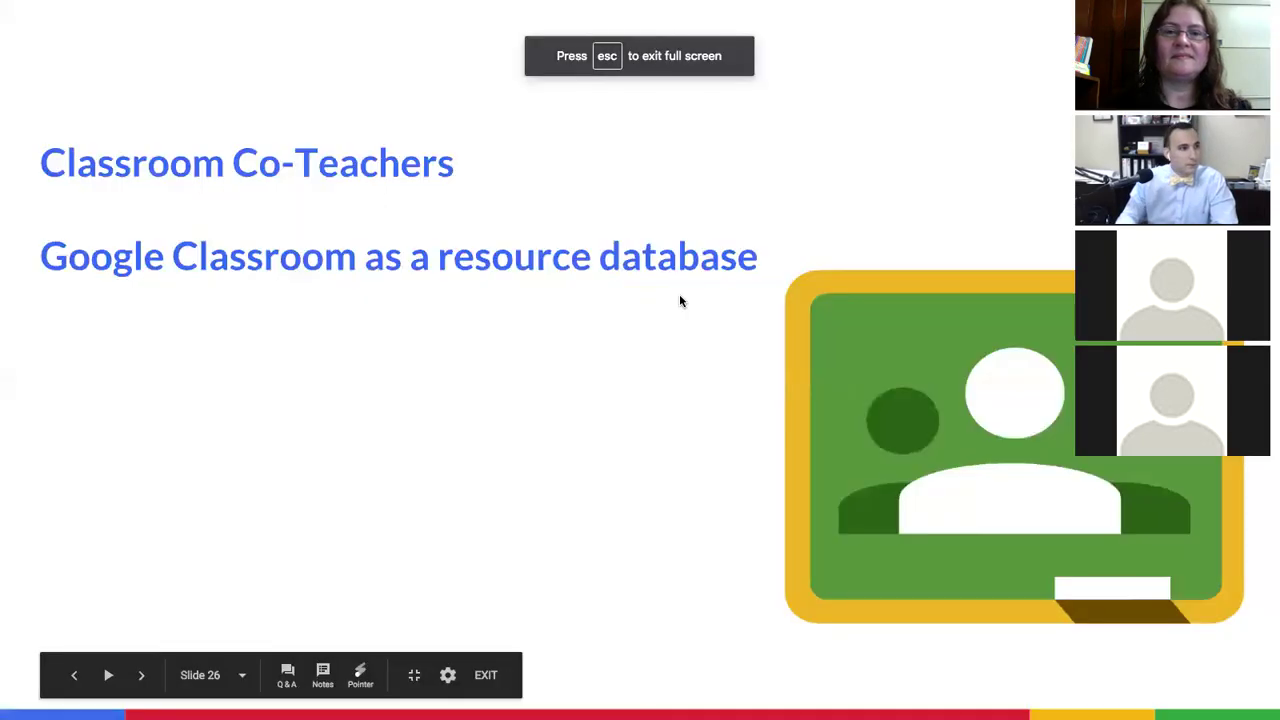
left_click(680, 300)
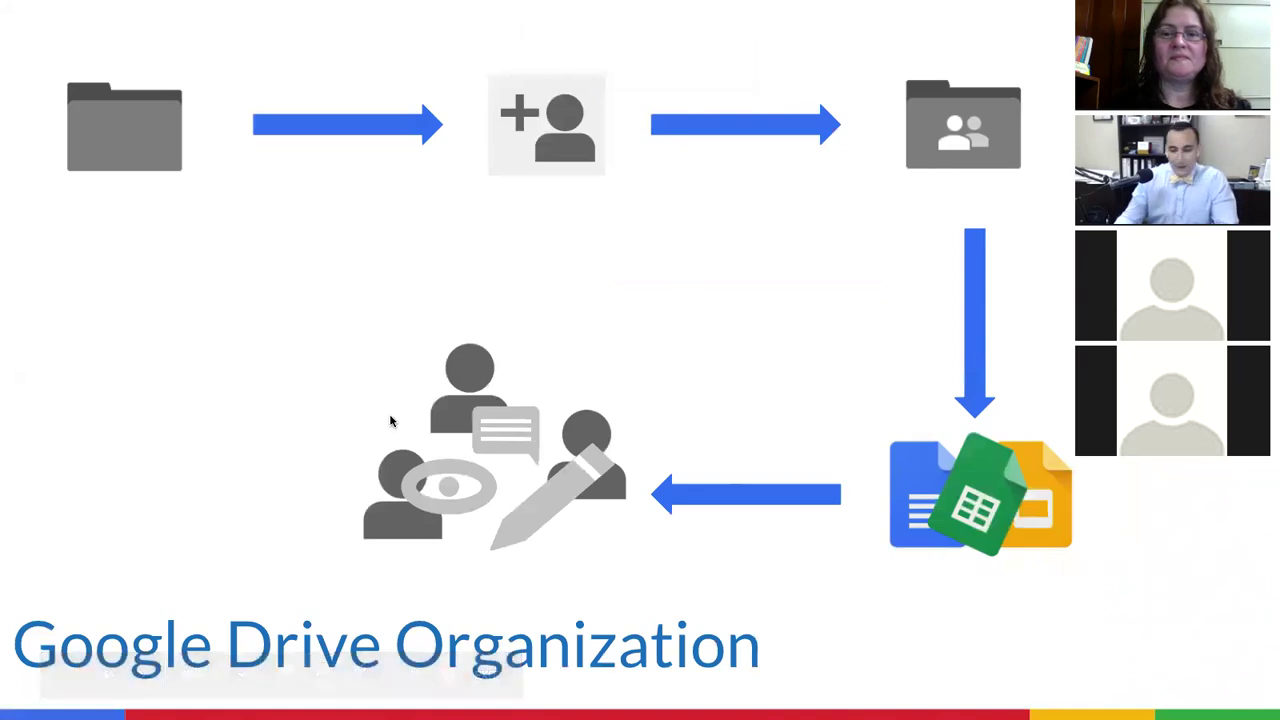
key("Left")
key("Right")
key("Right")
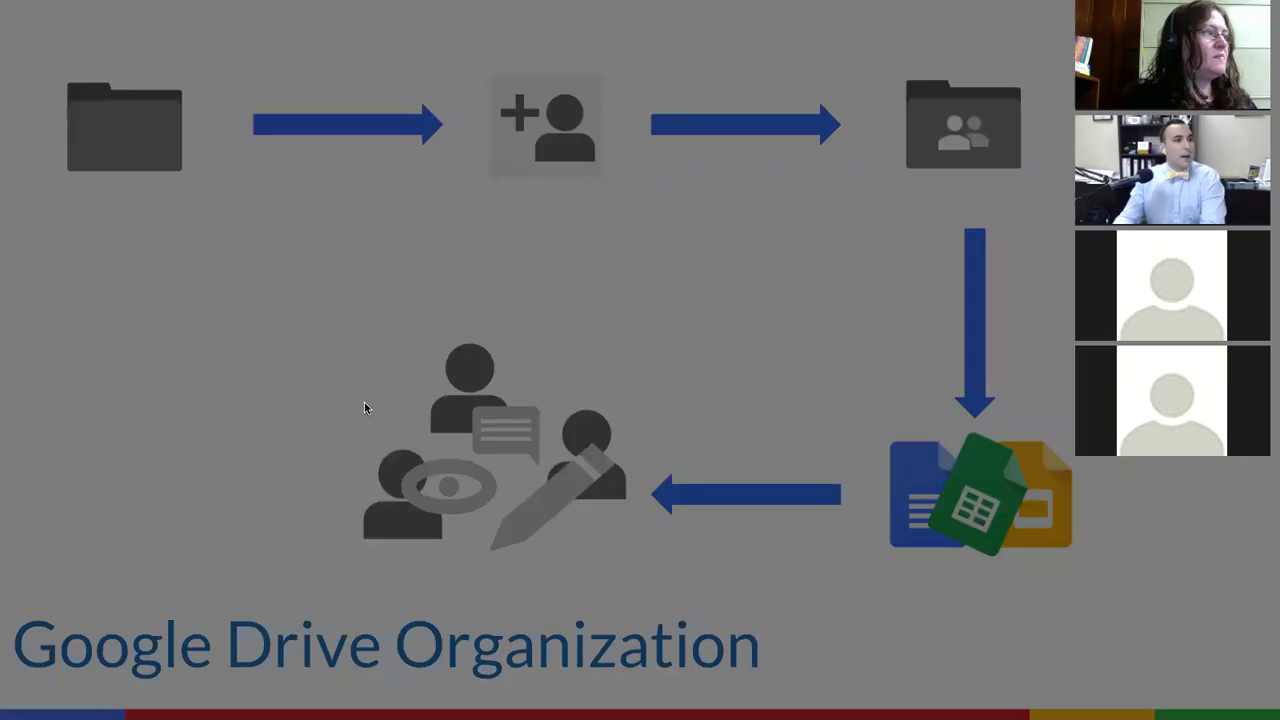
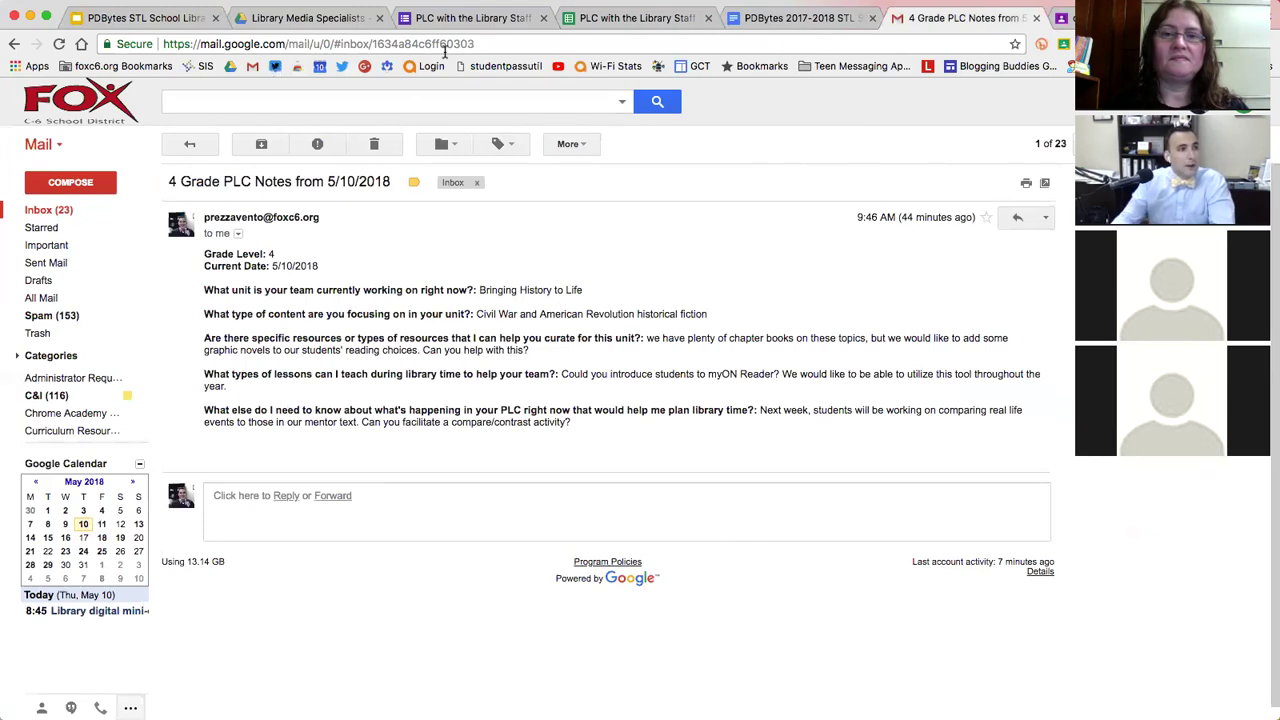
Switch to the PLC with the Library Staff form and examine its questions and the summary of responses.
left_click(467, 20)
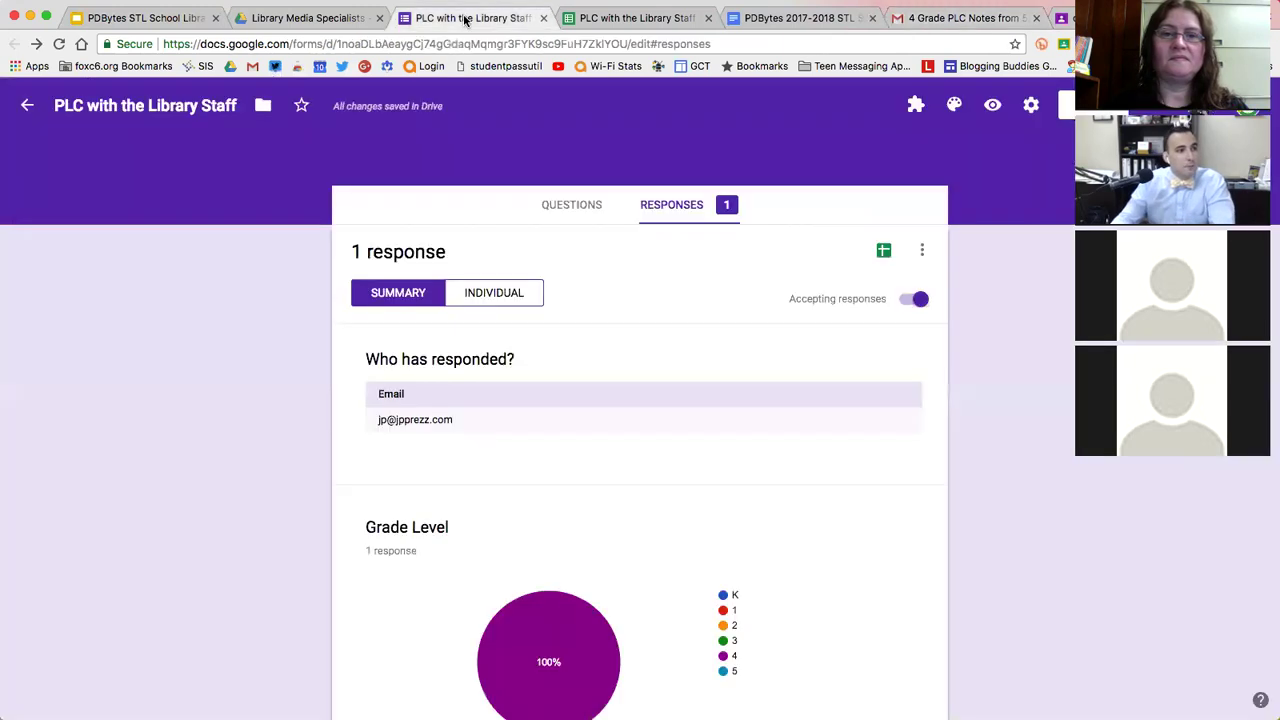
left_click(550, 206)
scroll(978, 373, "down", 2)
scroll(978, 373, "down", 3)
scroll(546, 315, "up", 1)
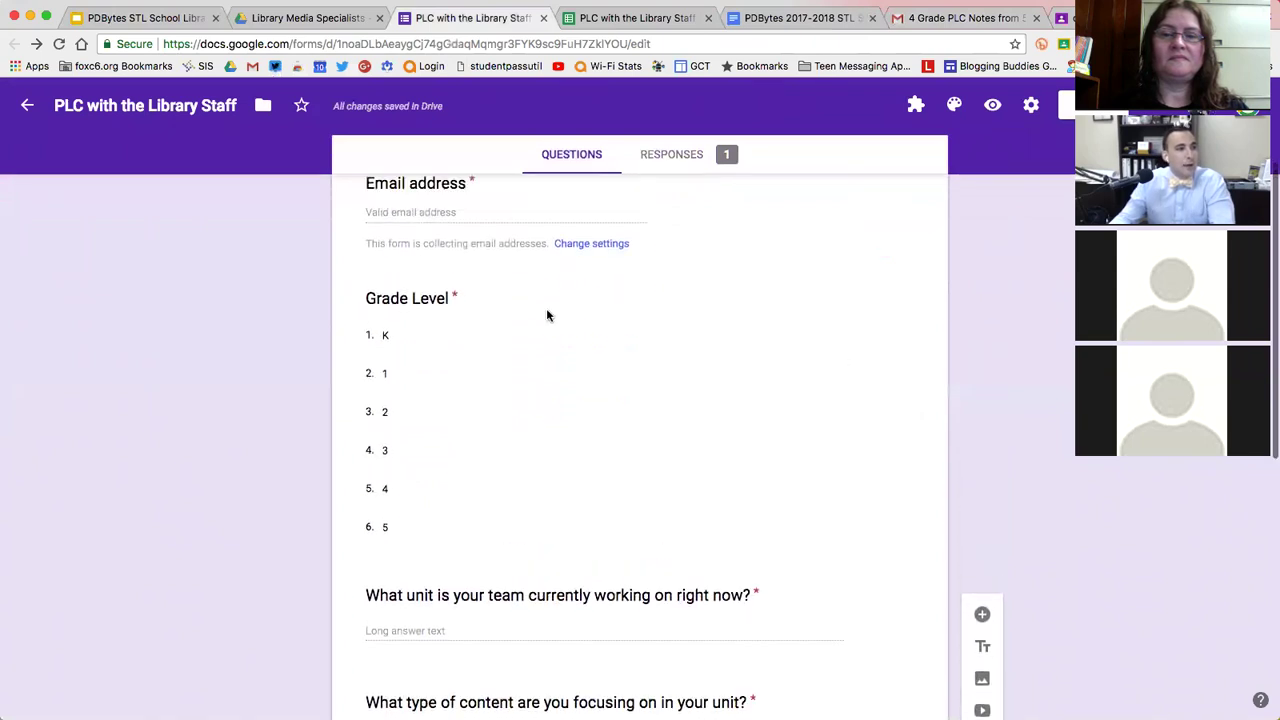
scroll(540, 280, "up", 1)
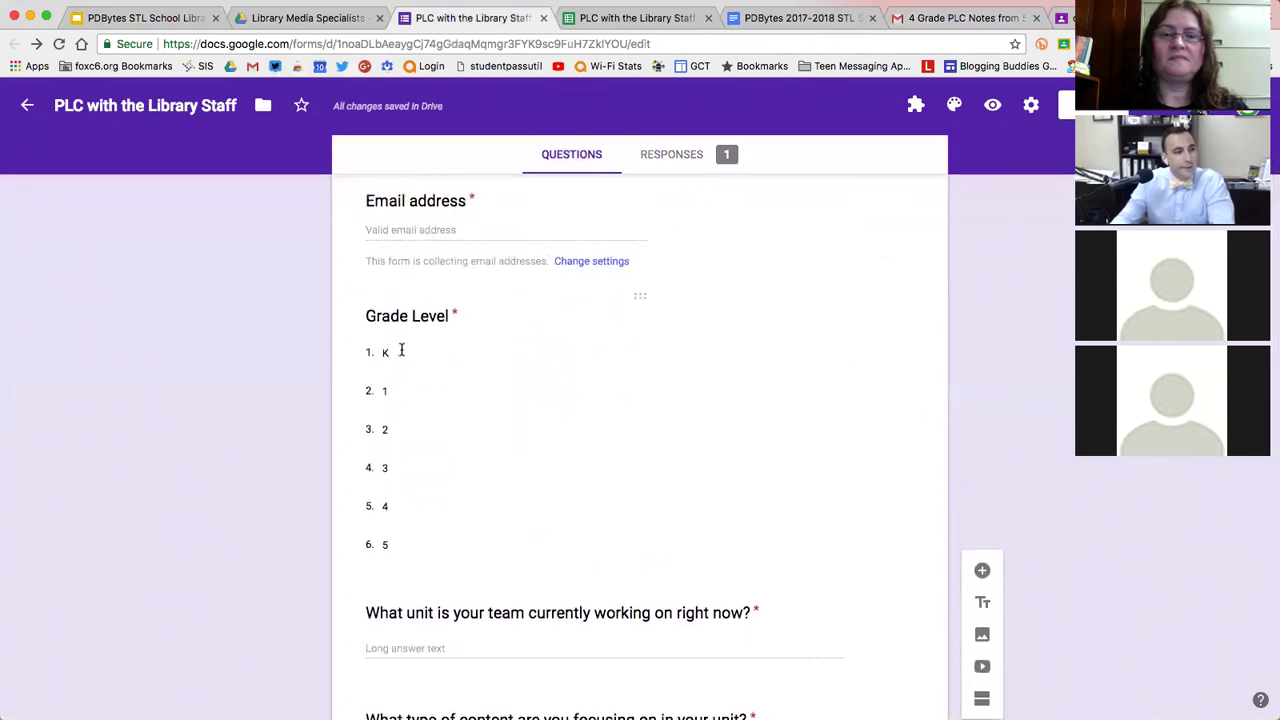
scroll(477, 500, "down", 7)
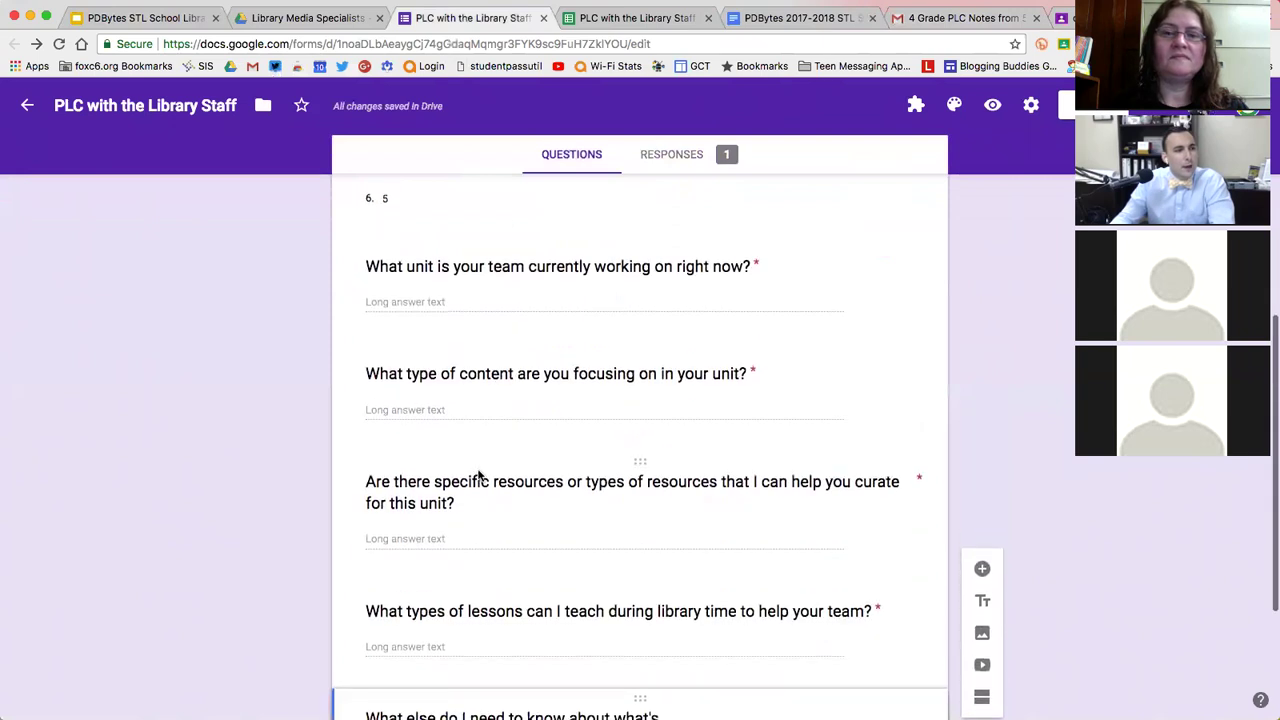
scroll(478, 476, "down", 1)
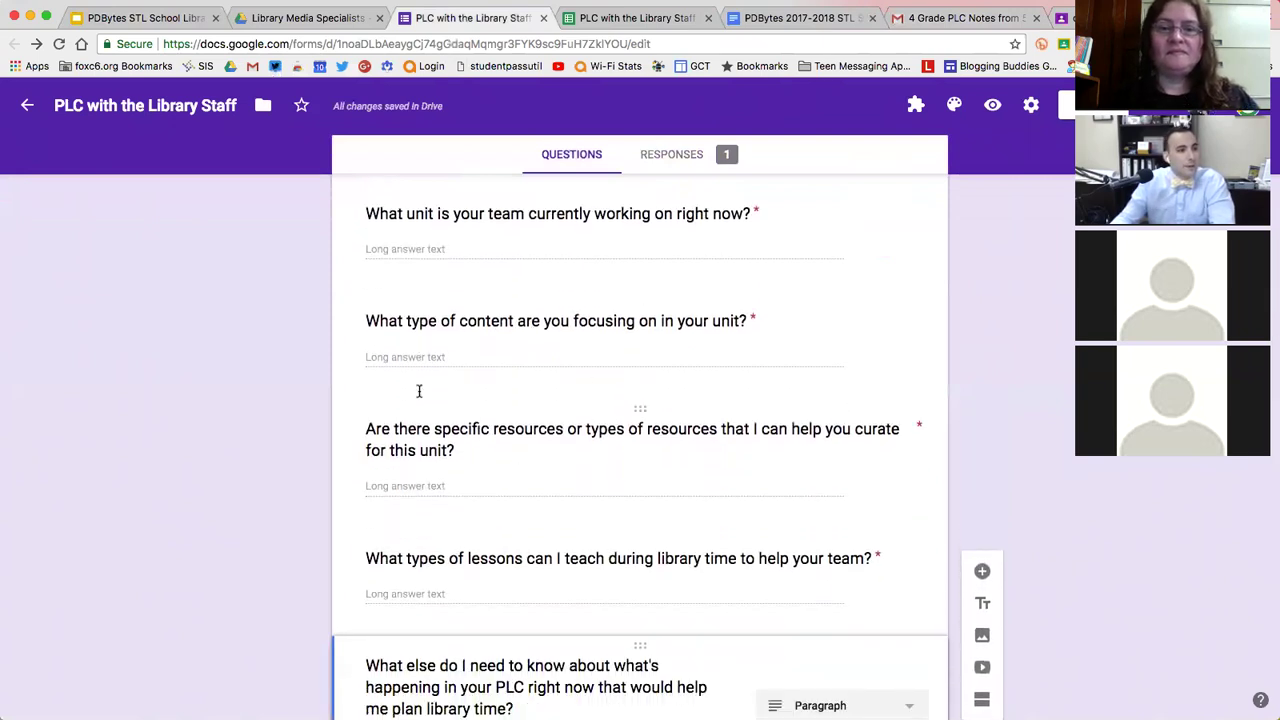
left_click(660, 155)
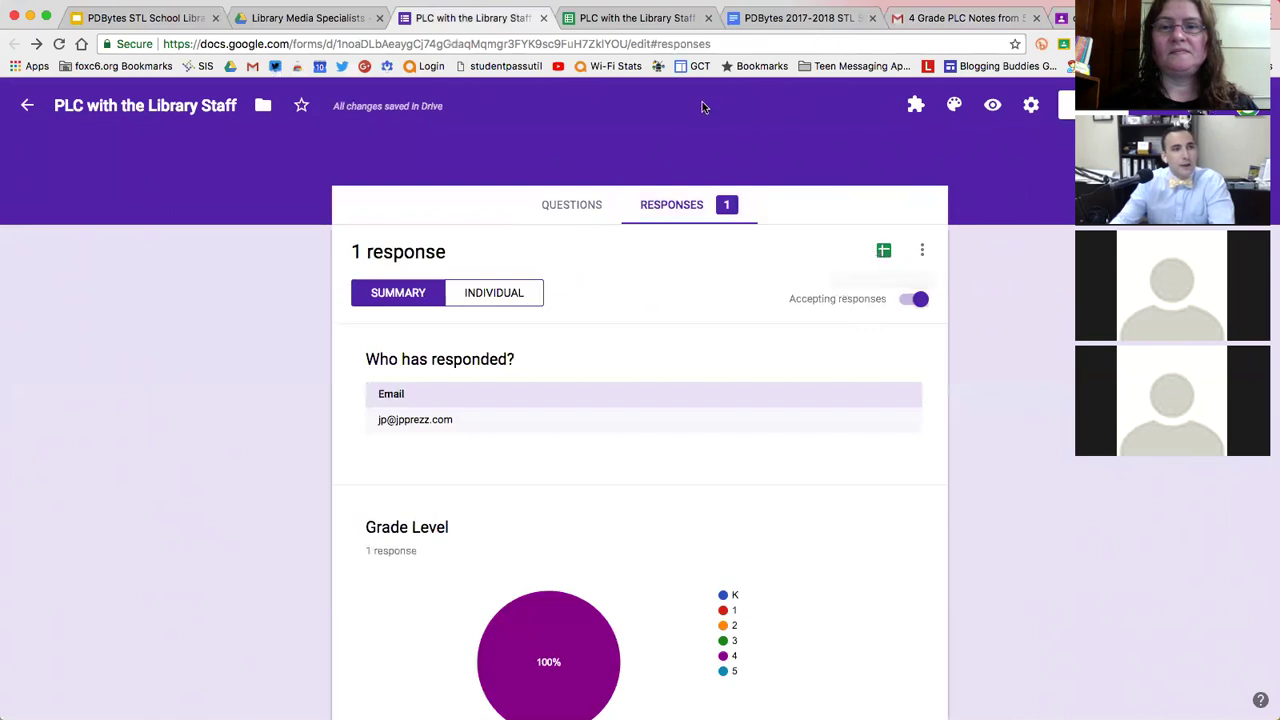
Open the form's response spreadsheet and bring up the formMule email template editor for Template 1.
left_click(640, 18)
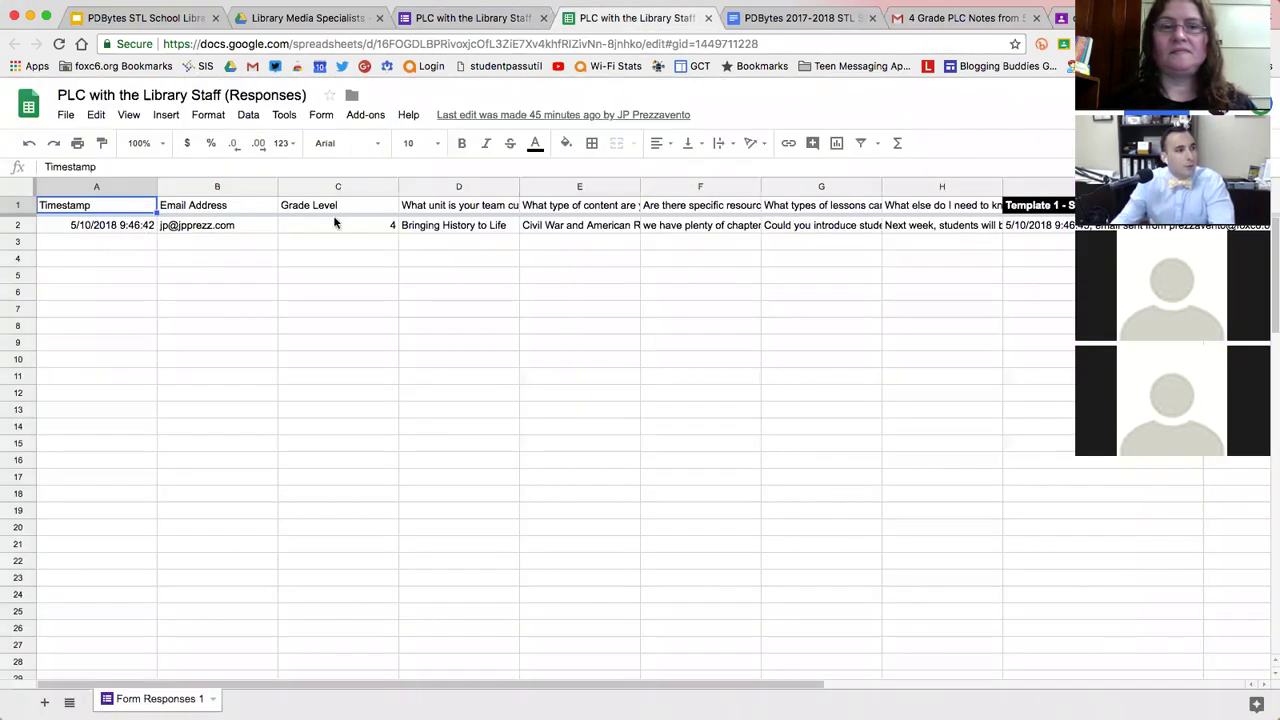
left_click(352, 116)
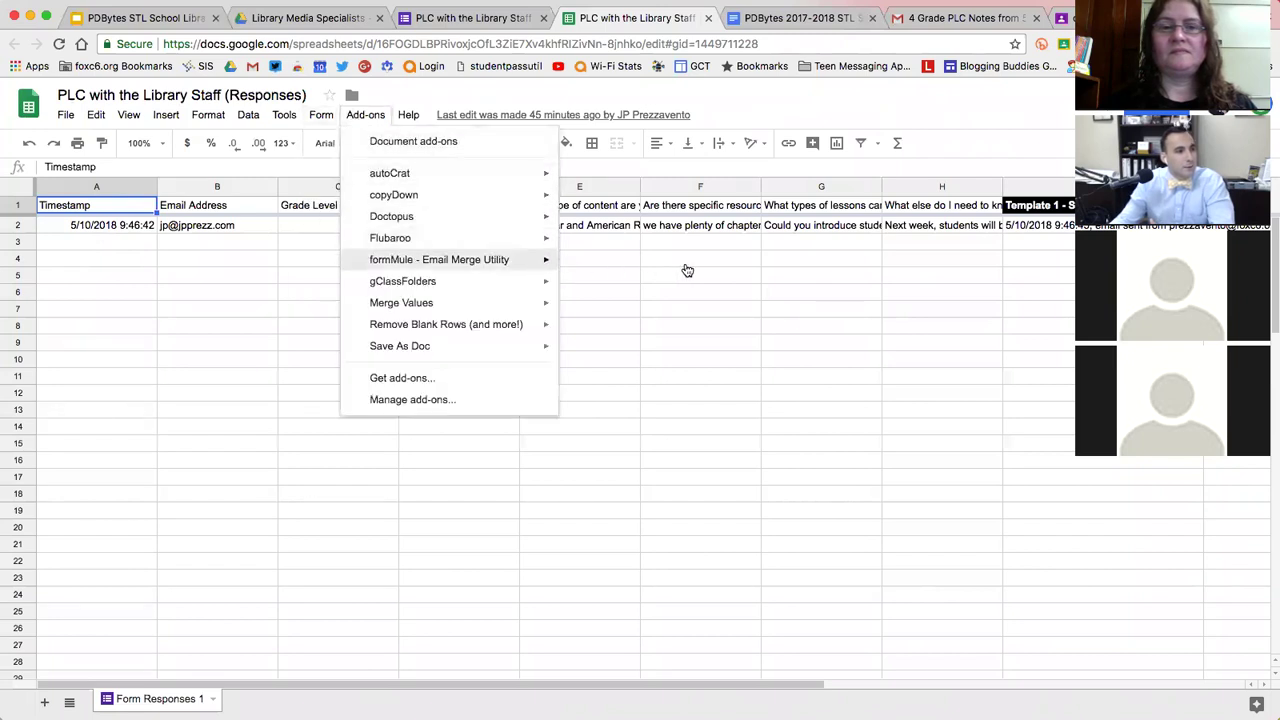
left_click(874, 317)
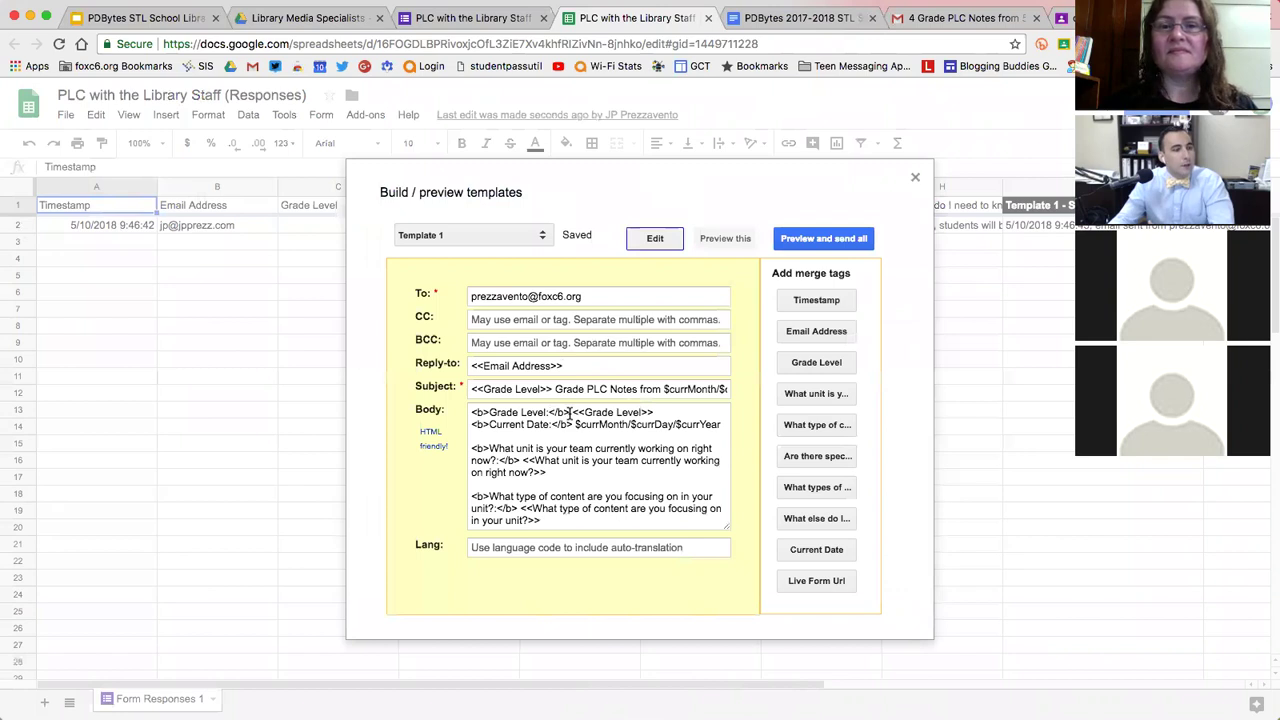
Replace the first line of the email body with "Grade Level: <<Grade Level>>", using the Grade Level merge tag and no bold markup.
double_click(659, 412)
left_click_drag(659, 412, 470, 413)
key("BackSpace")
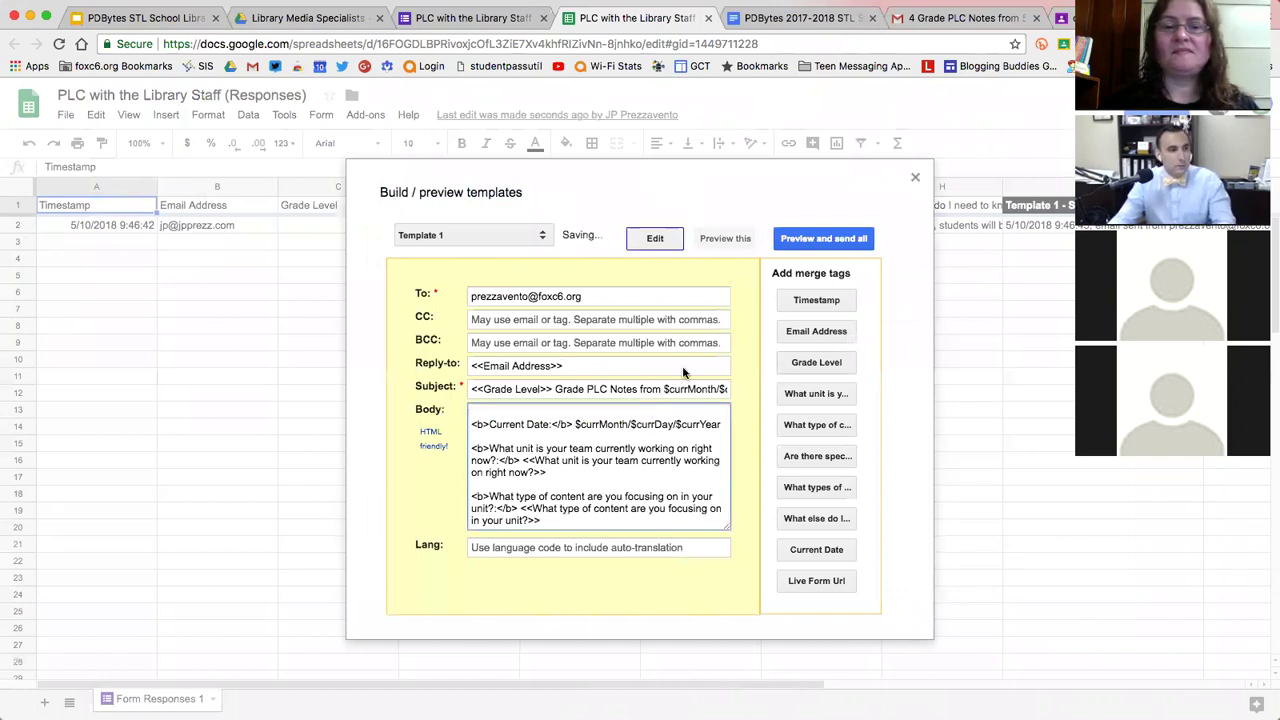
left_click(837, 363)
left_click(529, 412)
type(": <<Grade Level>>")
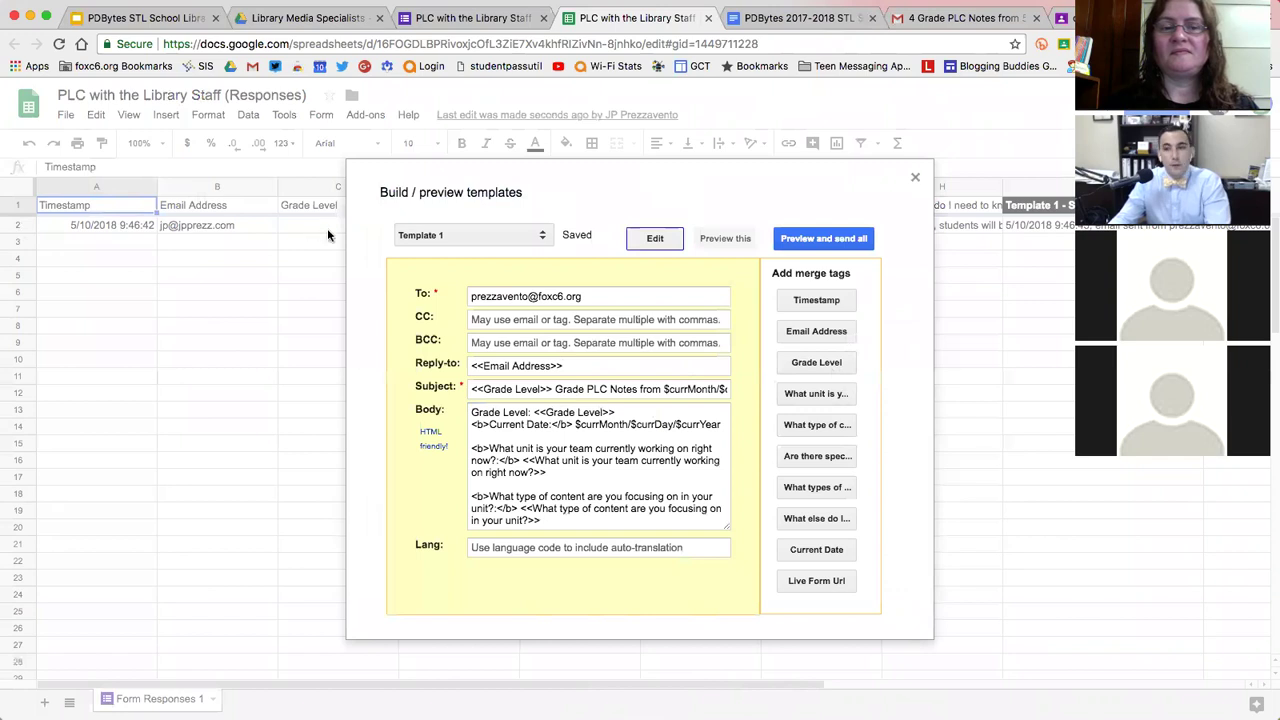
Review the remaining questions and merge tags in the email body and close the template editor.
scroll(565, 420, "down", 5)
scroll(567, 420, "down", 3)
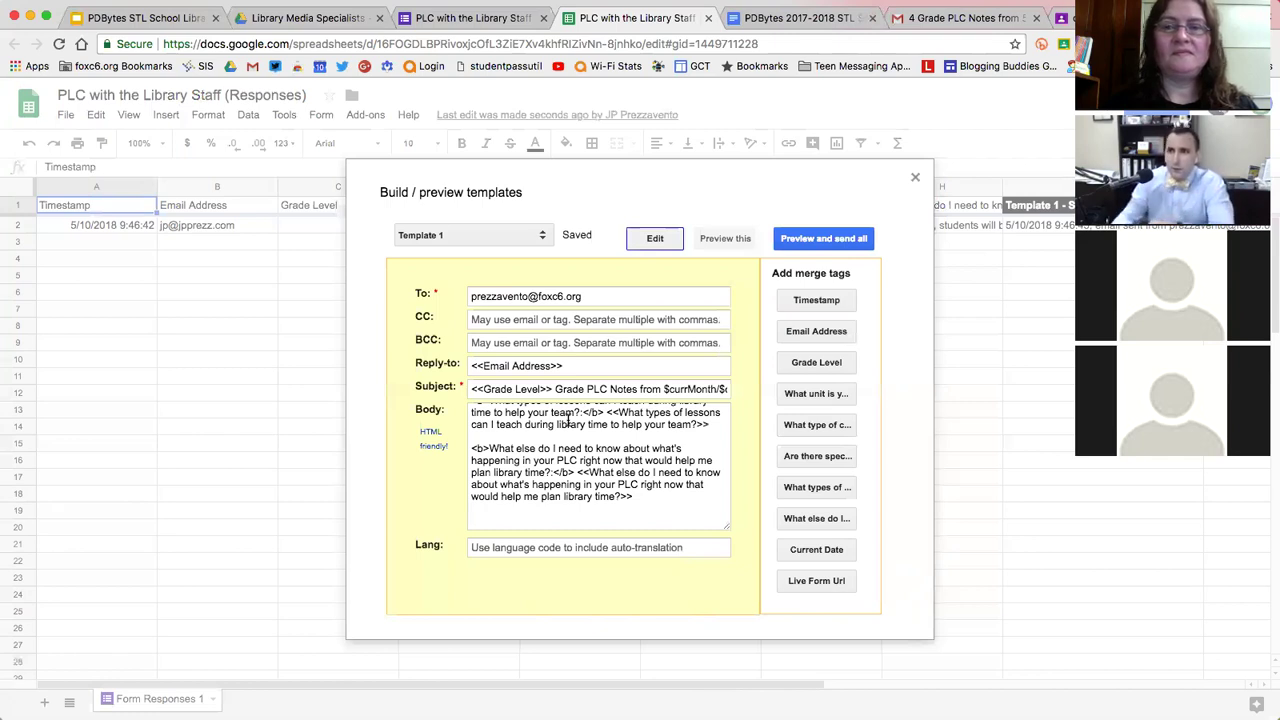
left_click(915, 177)
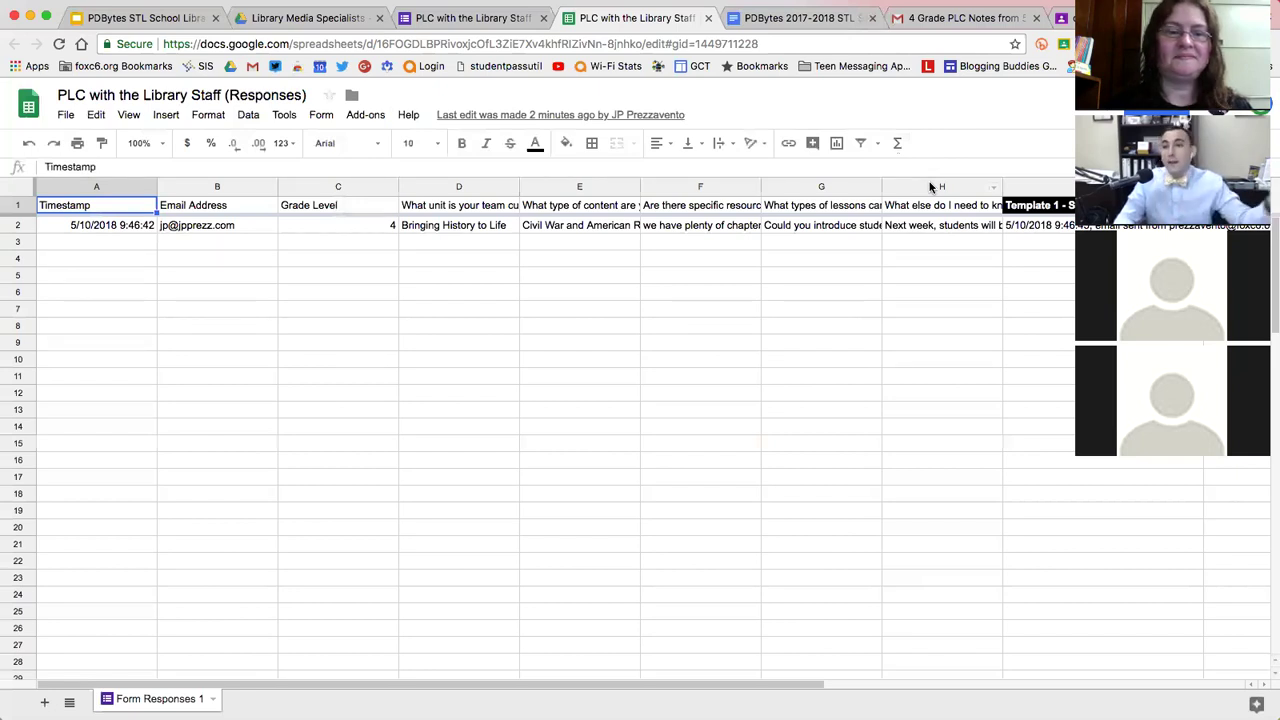
Return to the Year in Review presentation, present it from slide 31 and advance to the 21st Century Librarianship slide.
left_click(140, 17)
left_click(1045, 104)
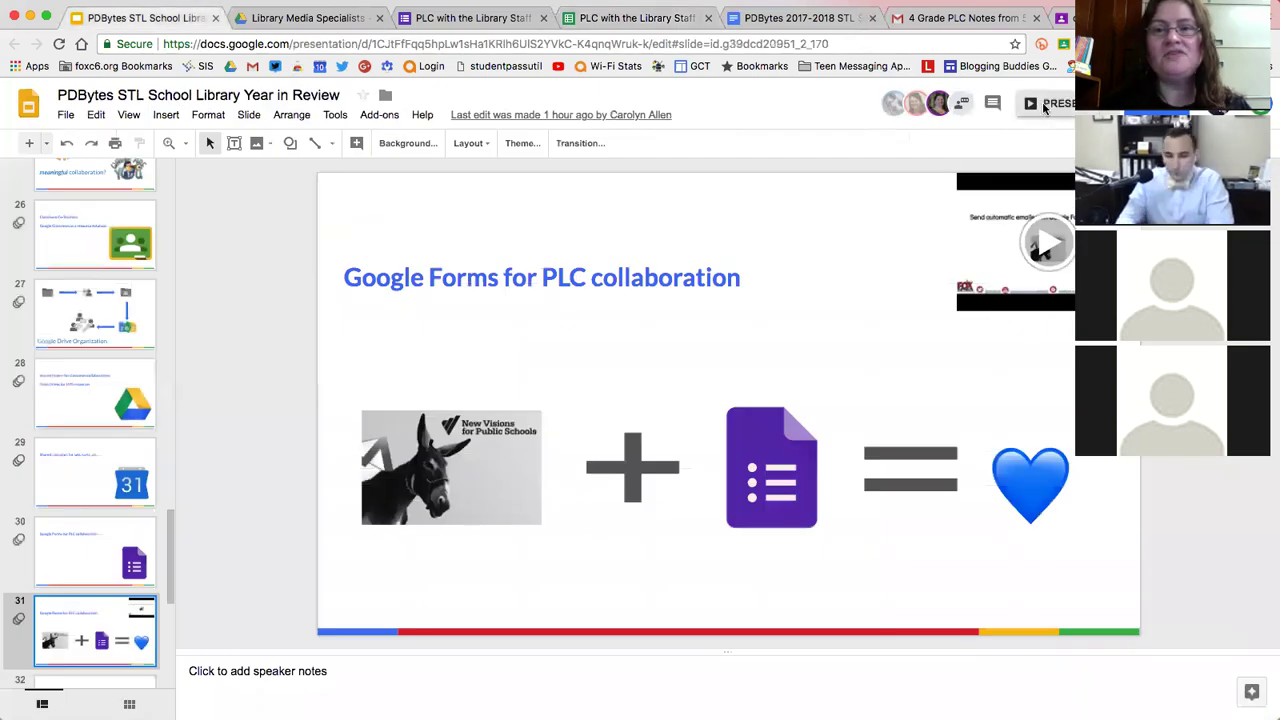
key("Right")
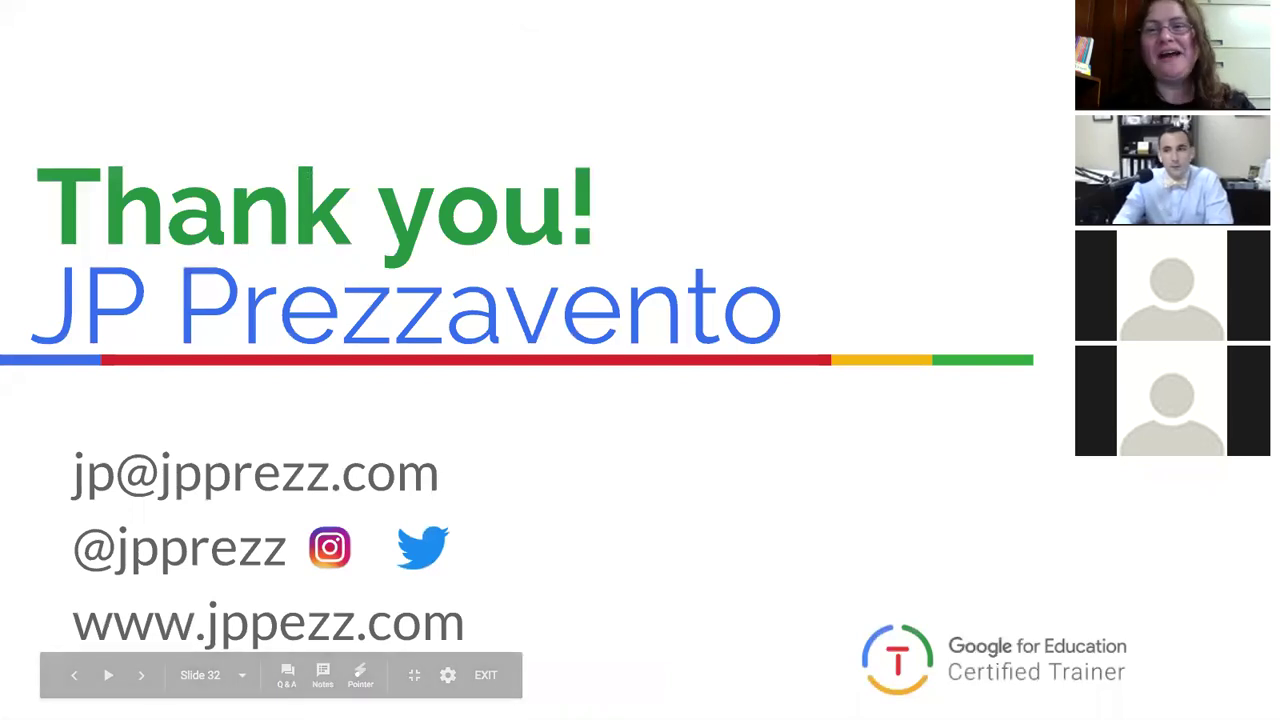
key("Right")
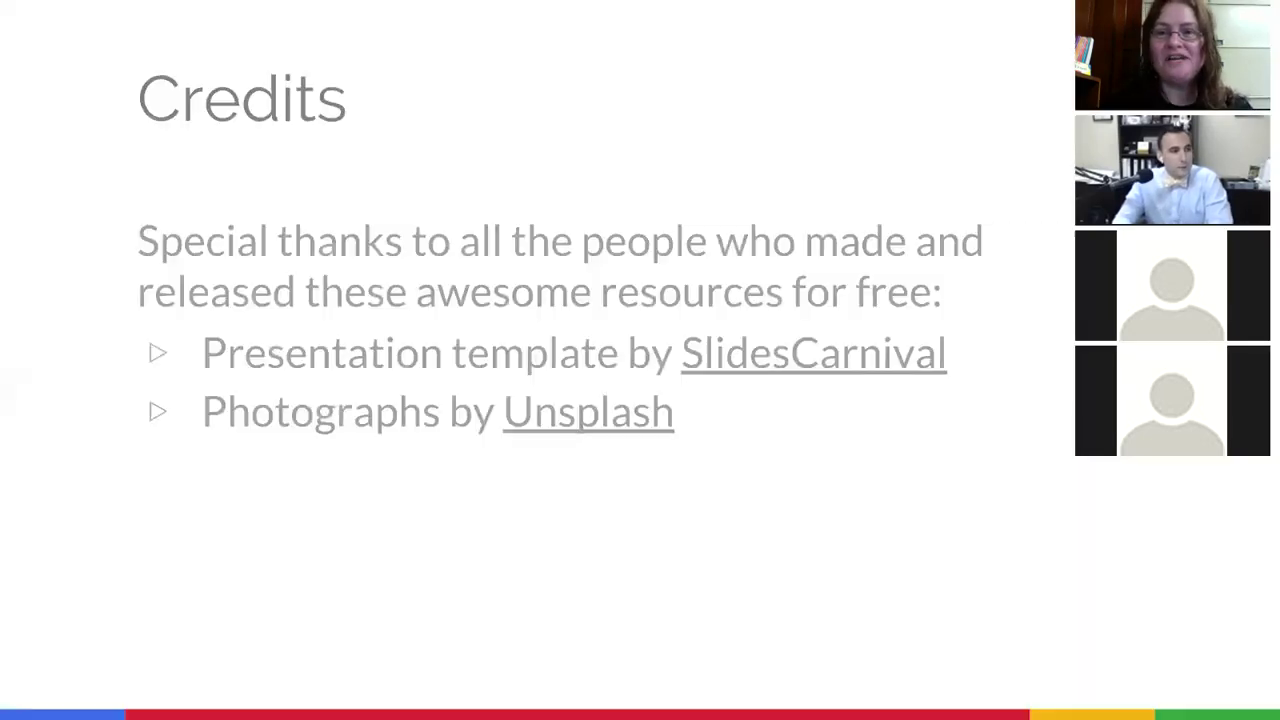
key("Right")
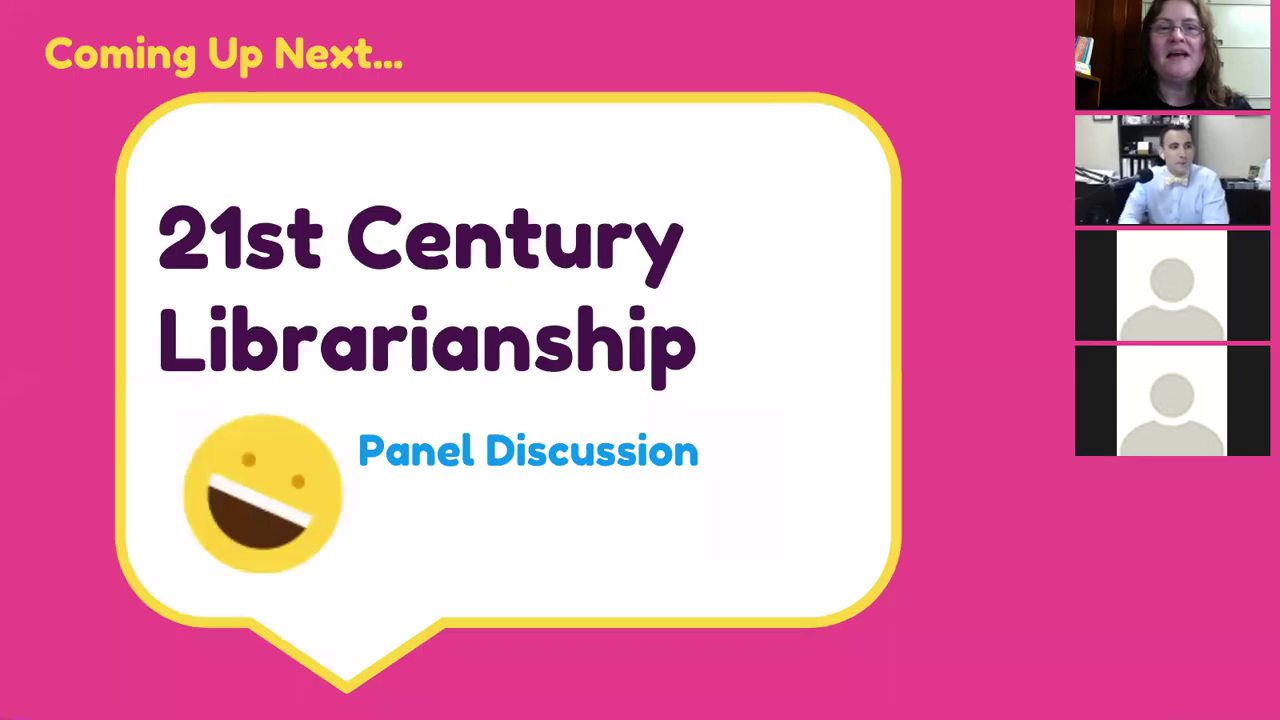